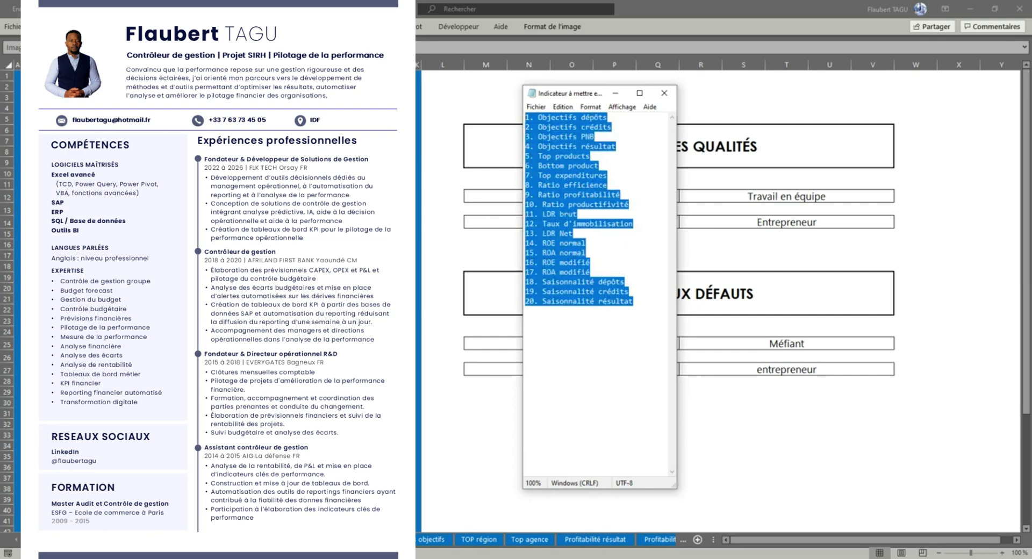
# Step: Return to the worksheet from the indicator list and review the PRINCIPALES QUALITÉS and PRINCIPAUX DÉFAUTS blocks
pyautogui.hotkey('alt', 'Tab')
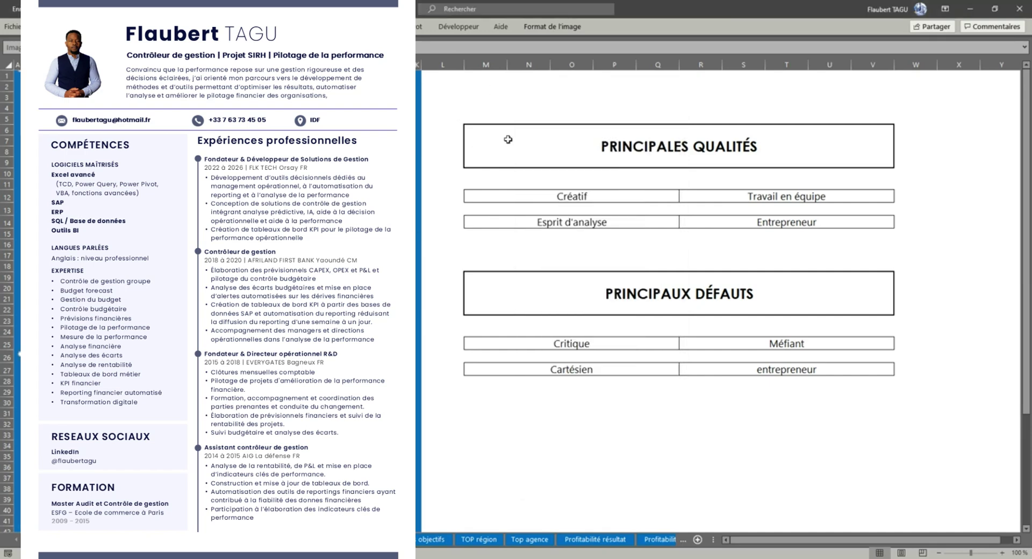
pyautogui.moveTo(524, 139); pyautogui.dragTo(520, 219)
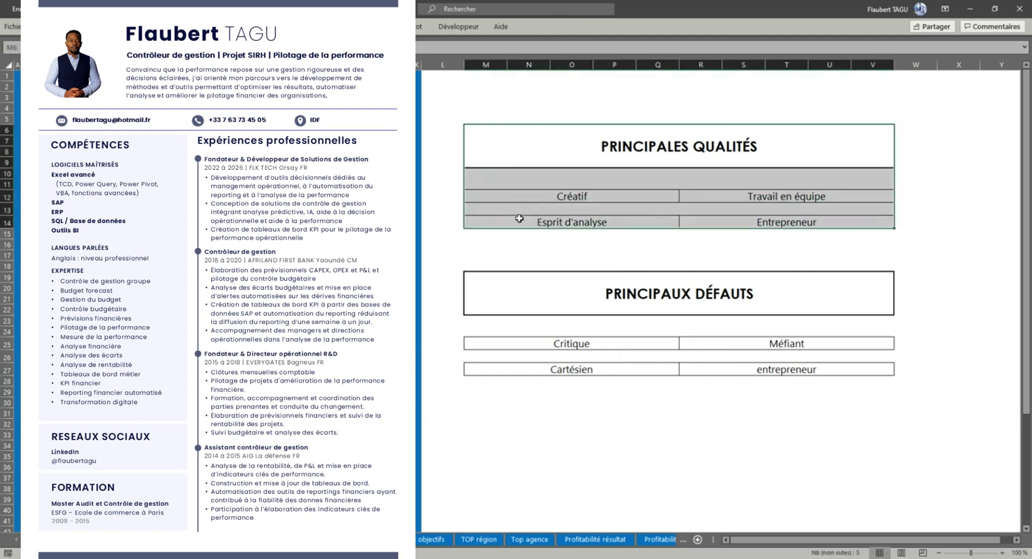
pyautogui.click(502, 258)
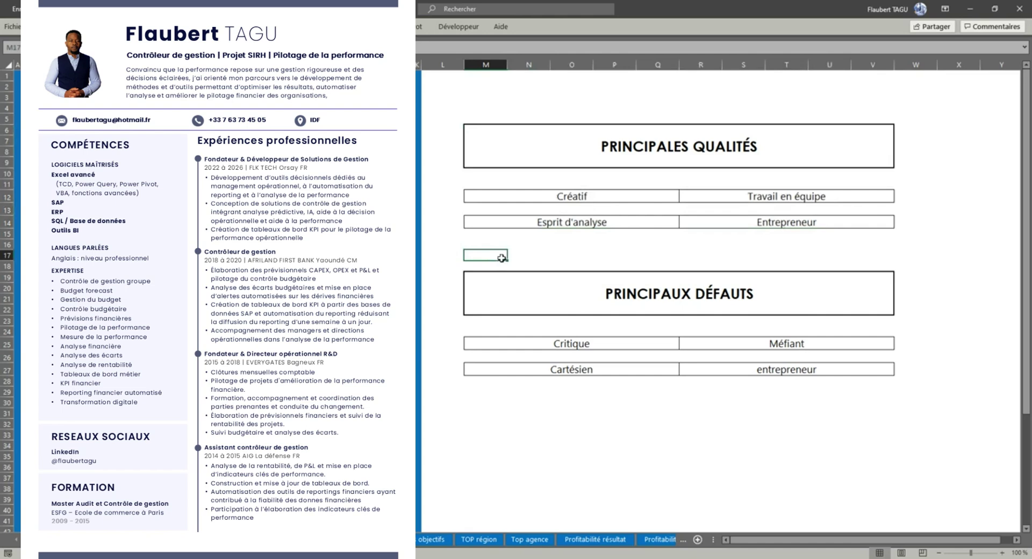
pyautogui.click(502, 285)
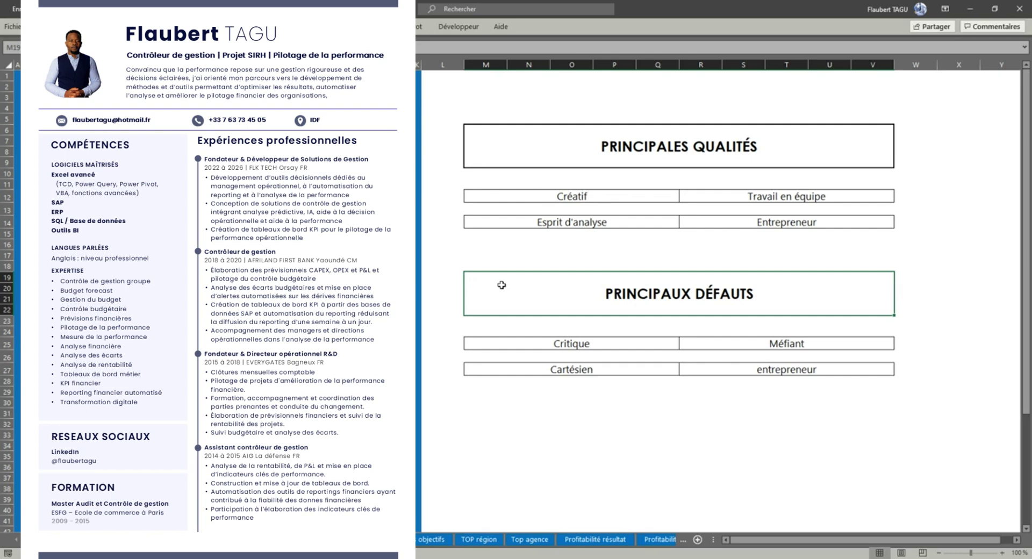
pyautogui.click(560, 342)
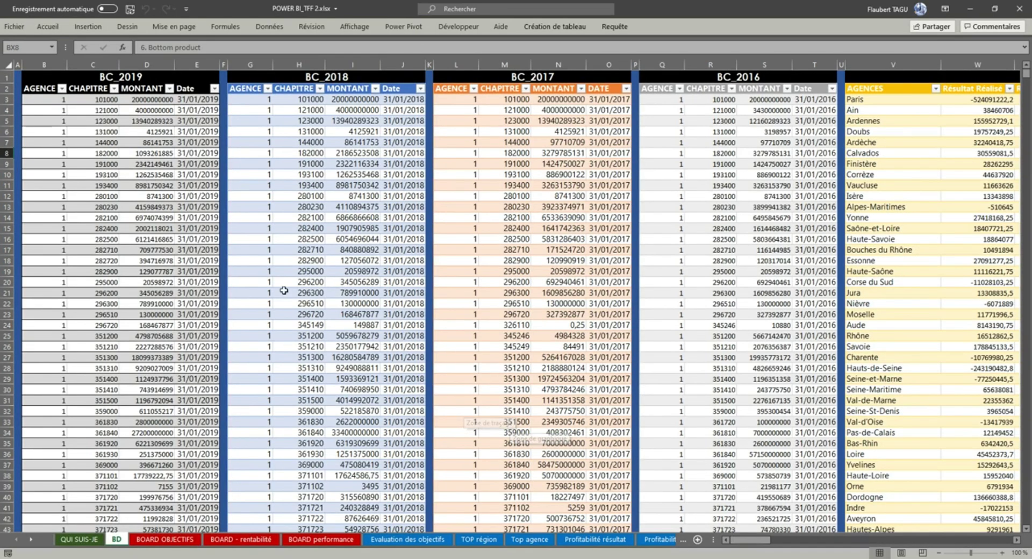
# Step: Switch to the Power Pivot window and examine the data model's tables and relationships as a diagram
pyautogui.moveTo(753, 540); pyautogui.dragTo(707, 550)
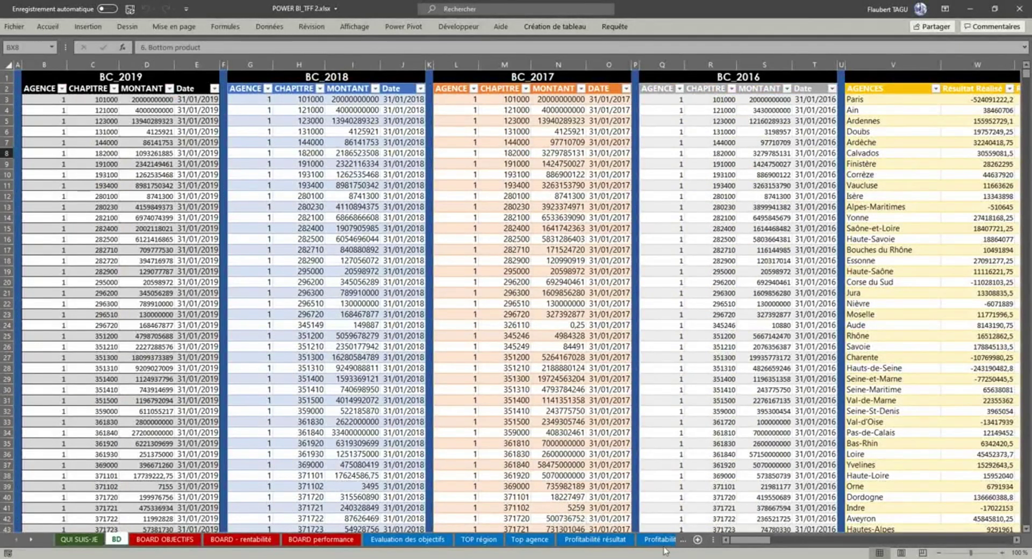
pyautogui.hotkey('alt', 'Tab')
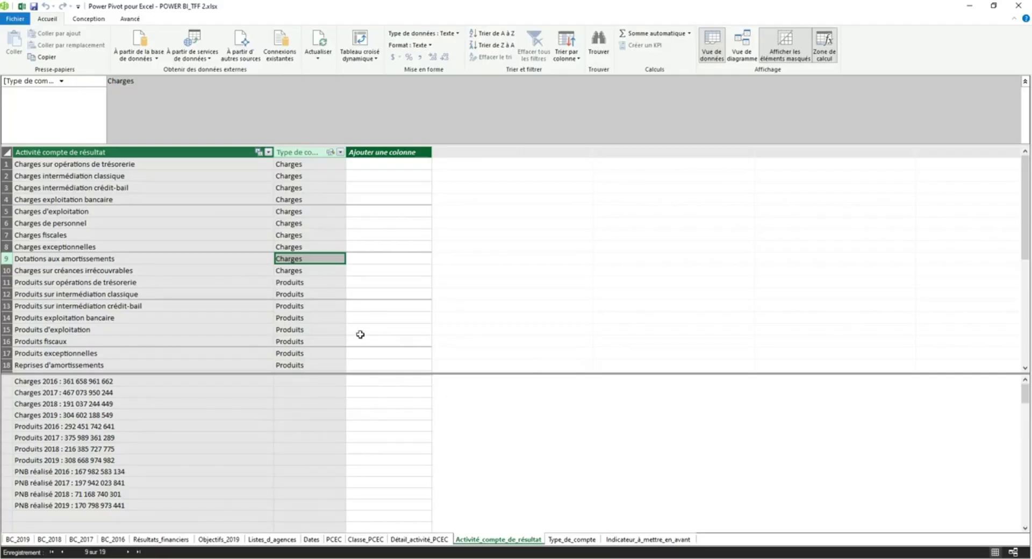
pyautogui.click(1013, 552)
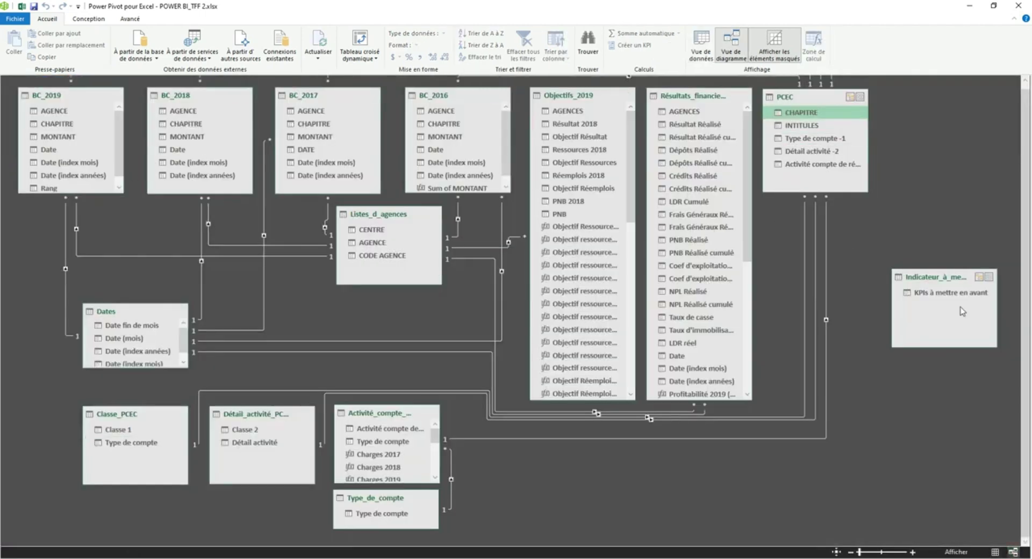
pyautogui.click(925, 279)
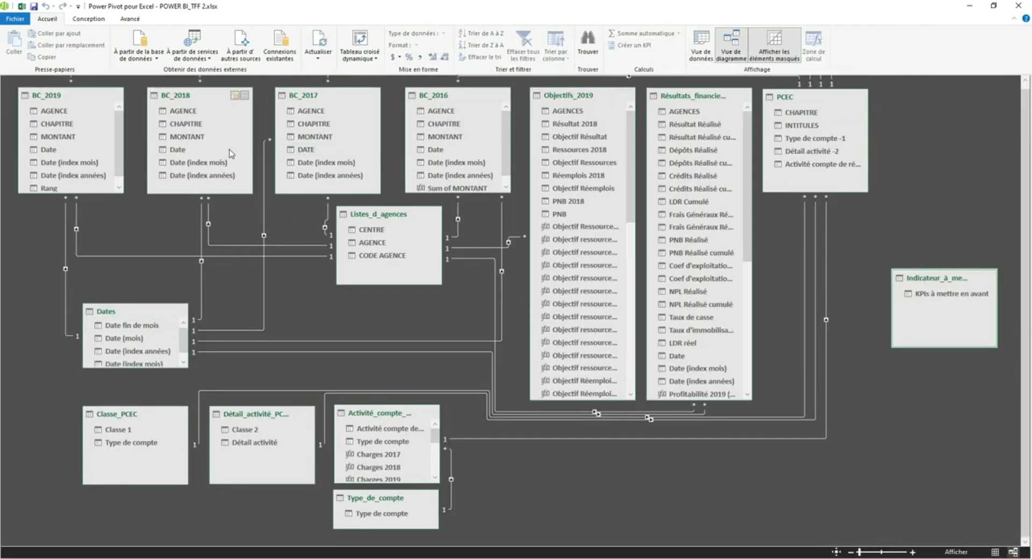
pyautogui.click(88, 256)
pyautogui.click(71, 84)
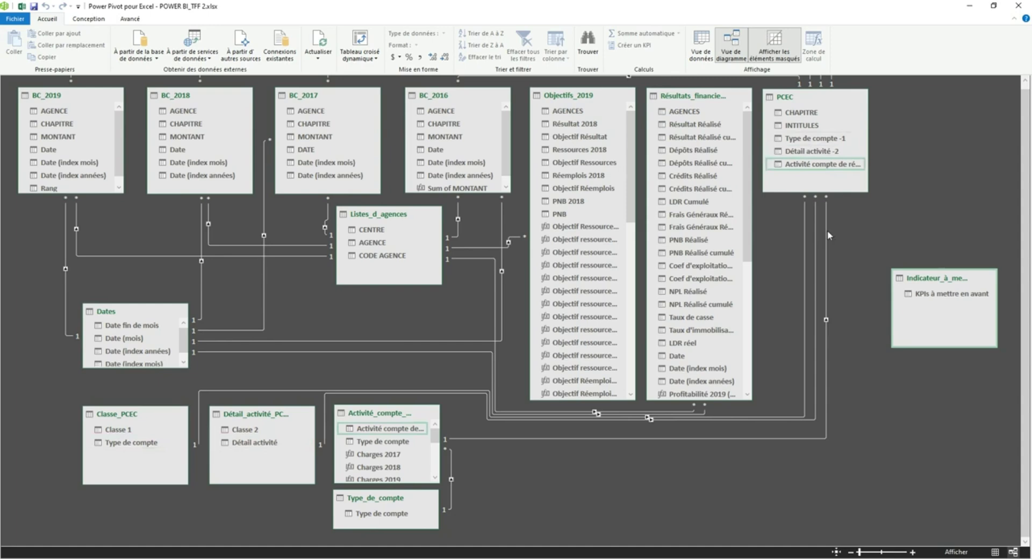
# Step: Return the model to its data grid and inspect the Profitabilité 2017 (RESULTAT) measure formula in the Résultats_financiers table
pyautogui.click(995, 553)
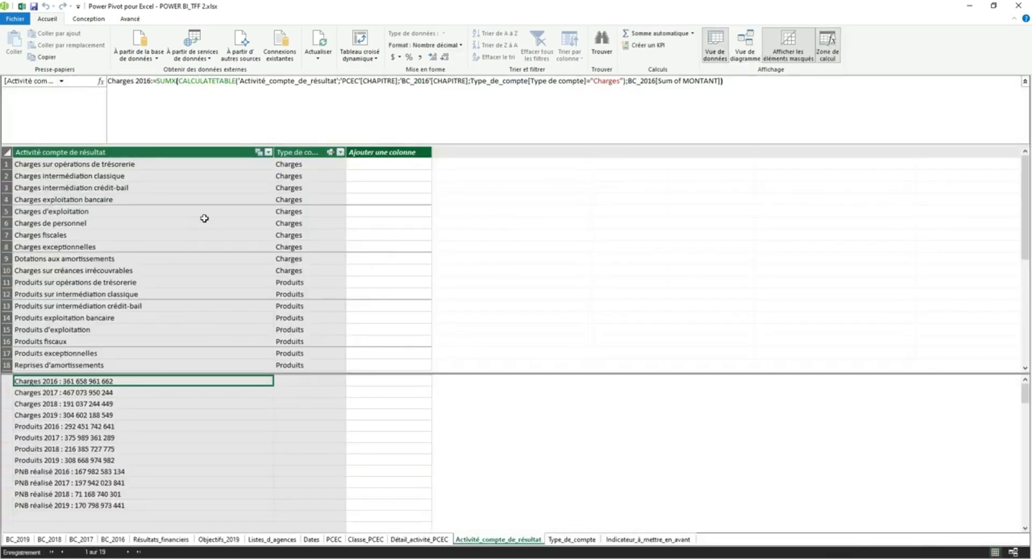
pyautogui.moveTo(296, 164); pyautogui.dragTo(296, 329)
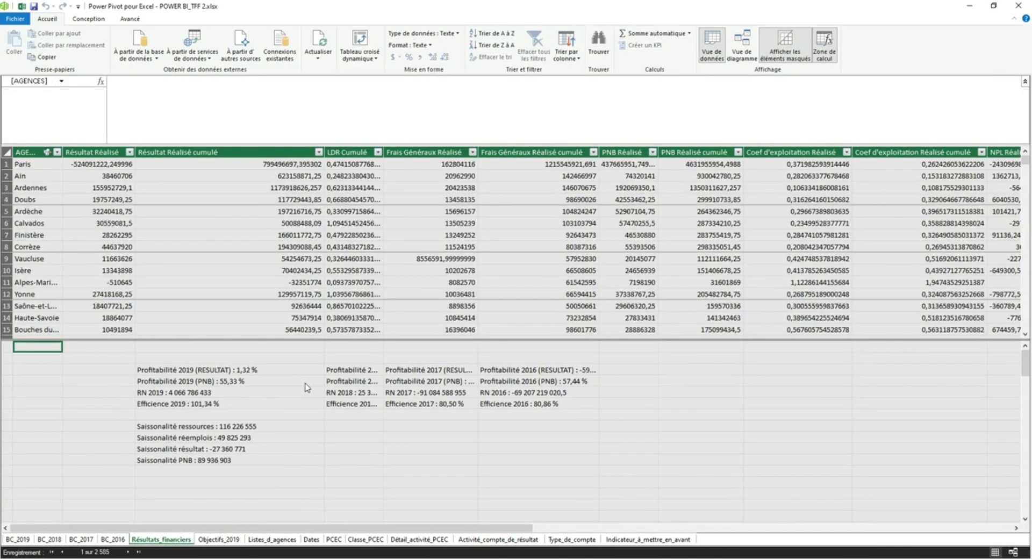
pyautogui.click(407, 372)
pyautogui.moveTo(417, 102); pyautogui.dragTo(108, 70)
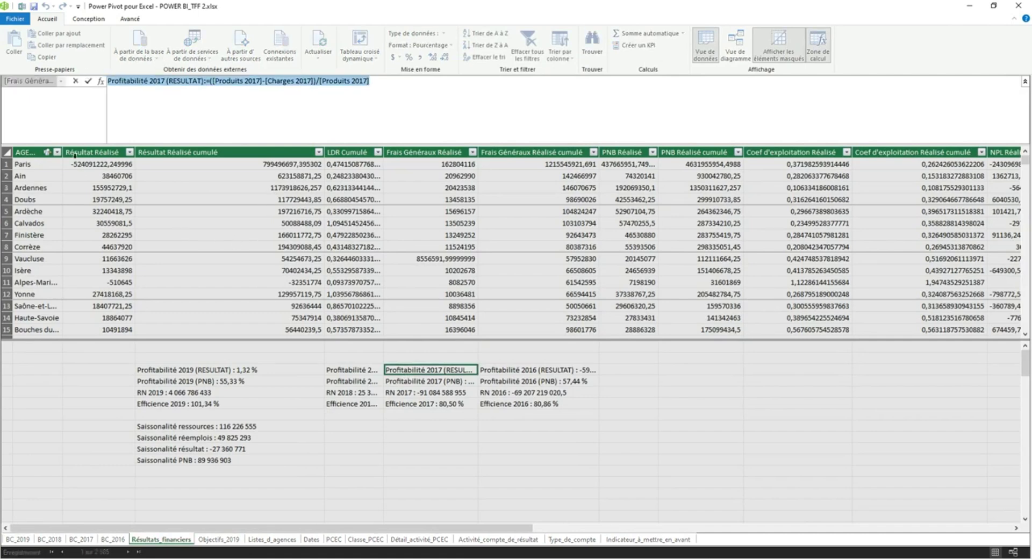
pyautogui.click(76, 81)
pyautogui.click(596, 557)
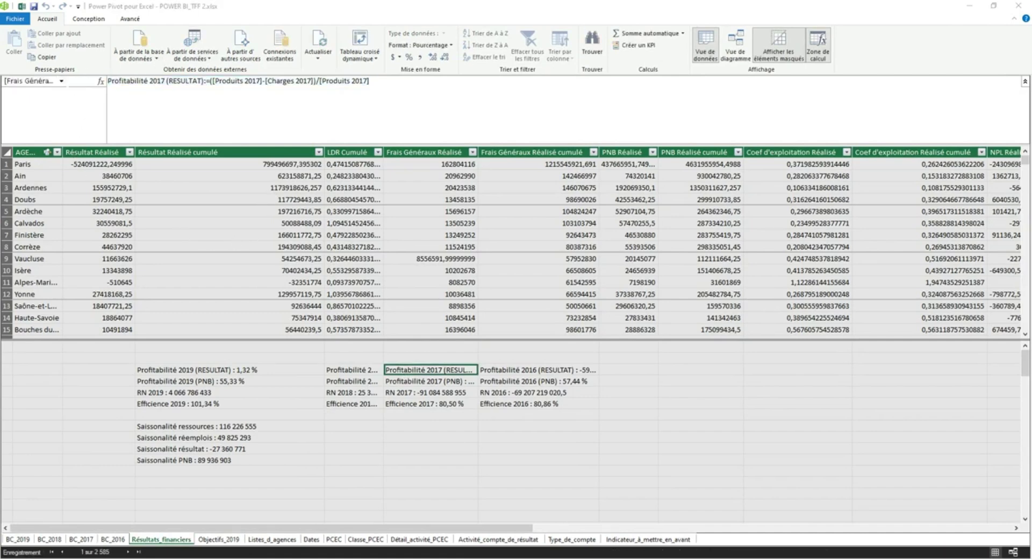
# Step: On the BOARD OBJECTIFS sheet, filter the agencies to Ain through Ardennes and narrow the selection to Ardèche alone
pyautogui.click(166, 539)
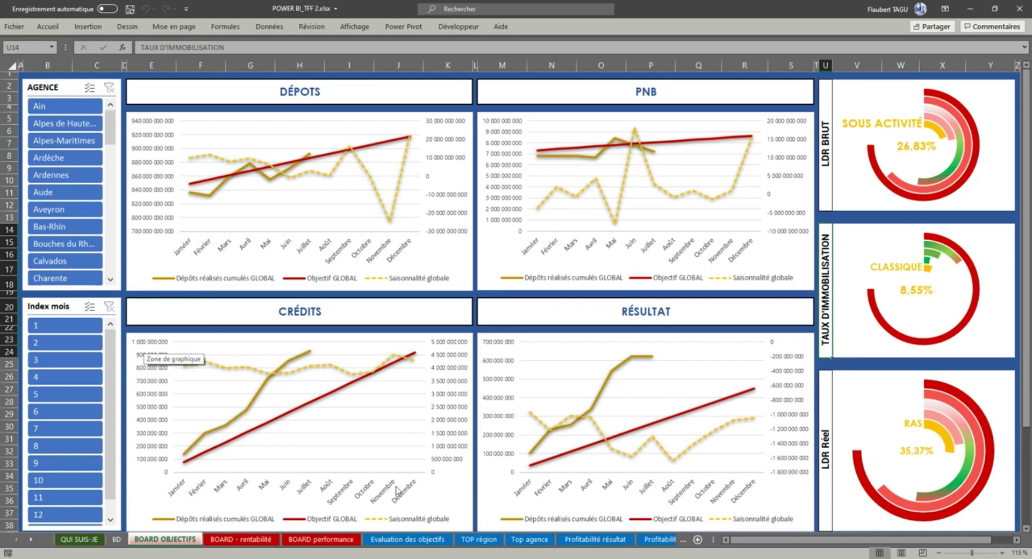
pyautogui.moveTo(64, 106); pyautogui.dragTo(64, 174)
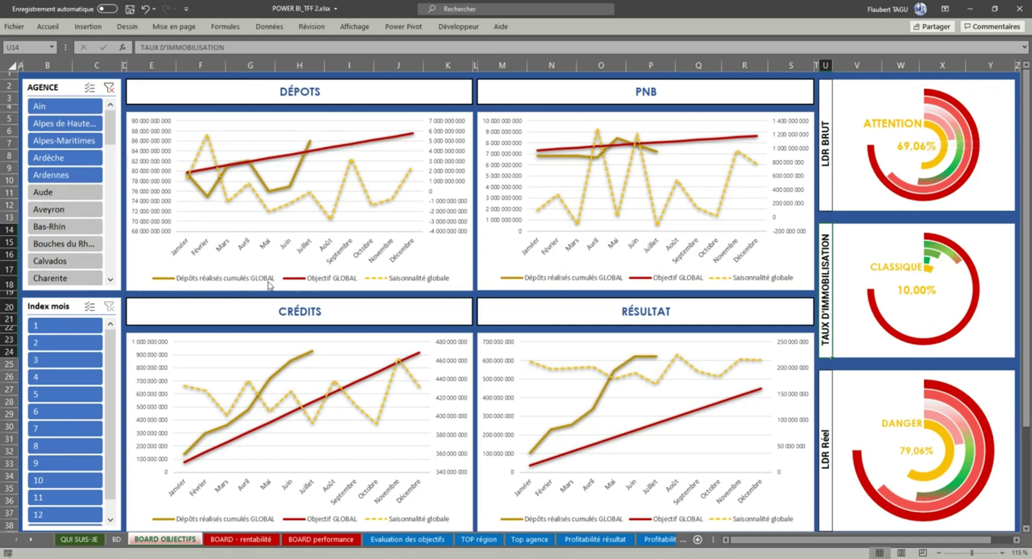
pyautogui.click(80, 157)
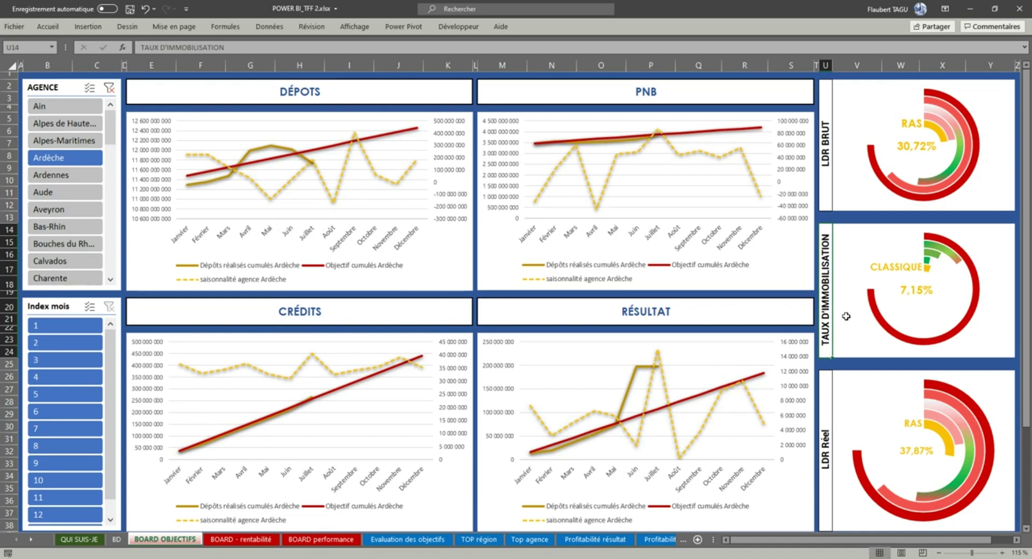
# Step: Filter the objectives dashboard's gauges to month 6 and widen the month selection to 3 through 6
pyautogui.moveTo(831, 217); pyautogui.dragTo(993, 219)
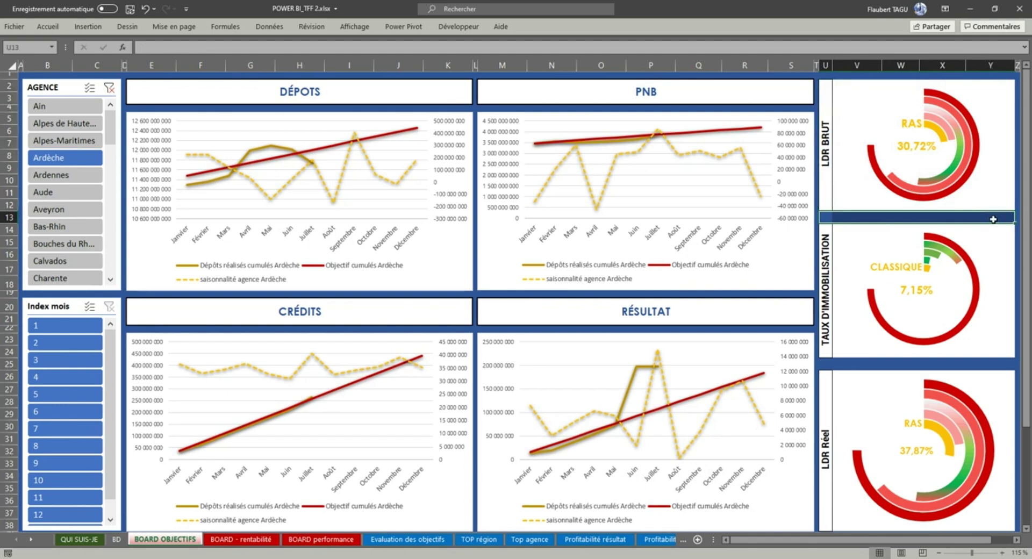
pyautogui.click(827, 365)
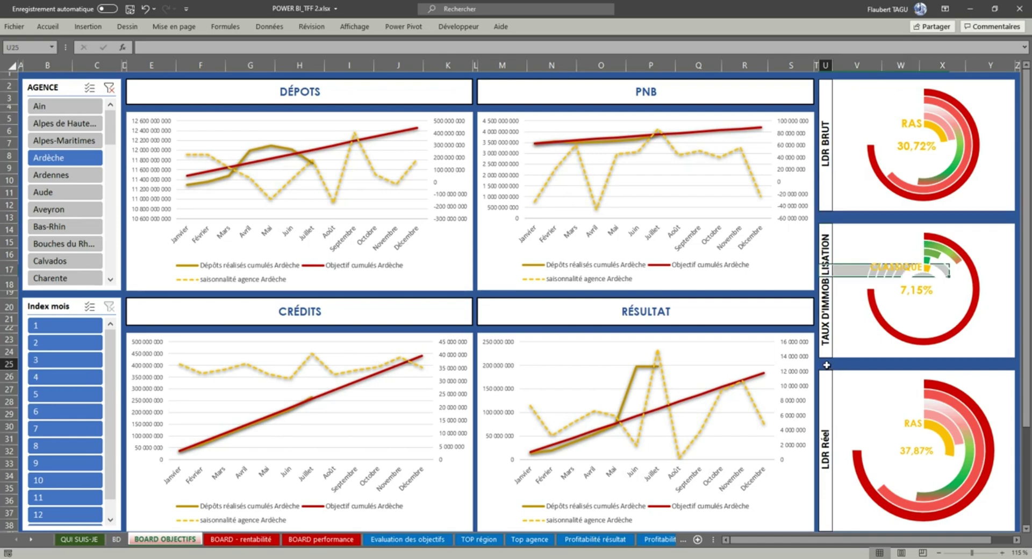
pyautogui.moveTo(827, 365); pyautogui.dragTo(1010, 363)
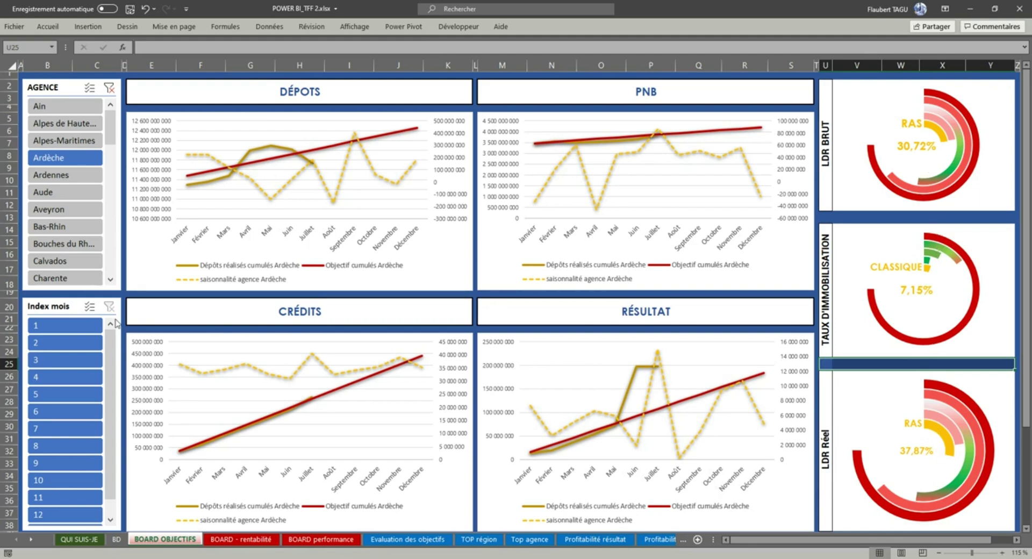
pyautogui.click(74, 411)
pyautogui.moveTo(916, 470)
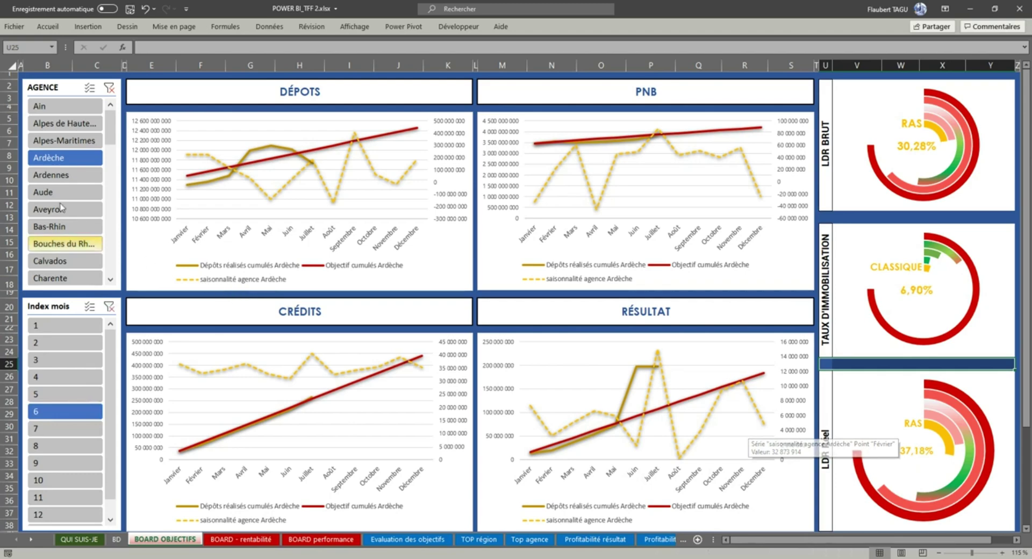
pyautogui.moveTo(74, 367); pyautogui.dragTo(64, 407)
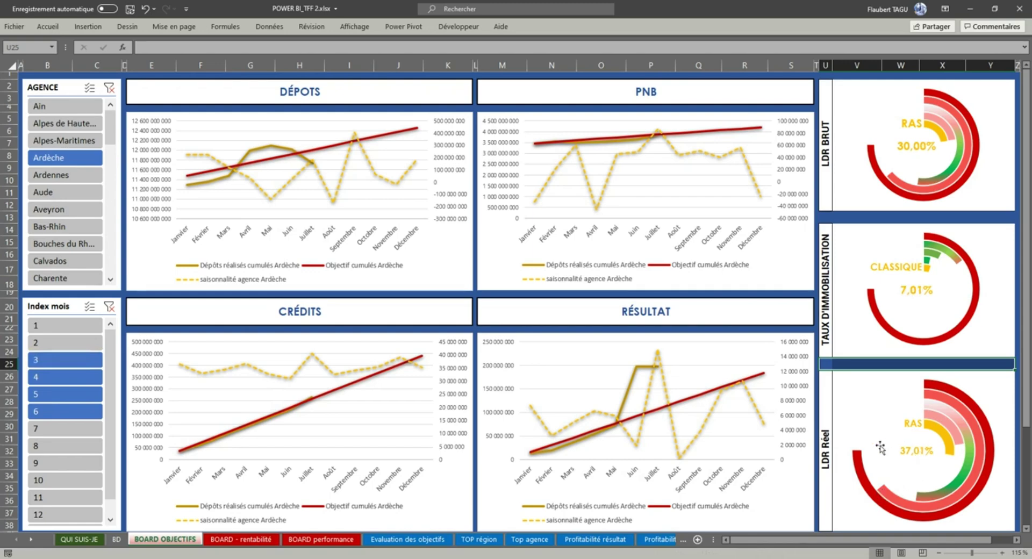
# Step: Open the BOARD - rentabilité sheet, check the TOP ACTIVITES REGION table and clear the month filter
pyautogui.click(243, 540)
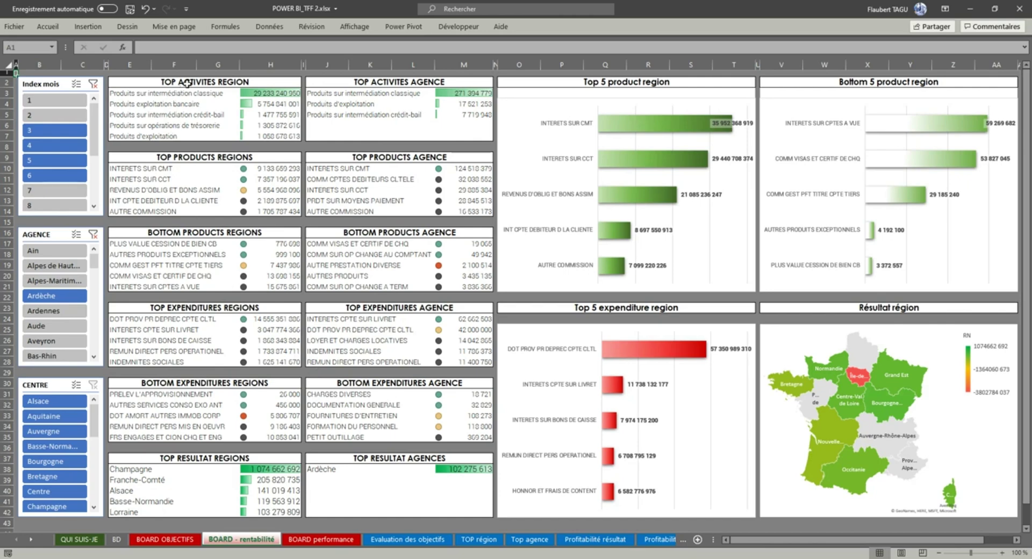
pyautogui.moveTo(181, 84); pyautogui.dragTo(204, 131)
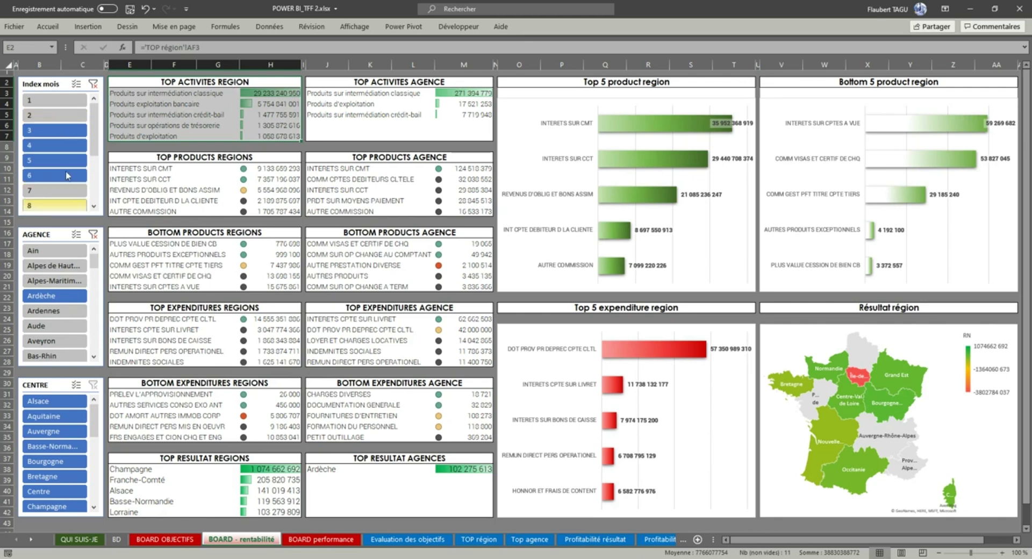
pyautogui.click(94, 85)
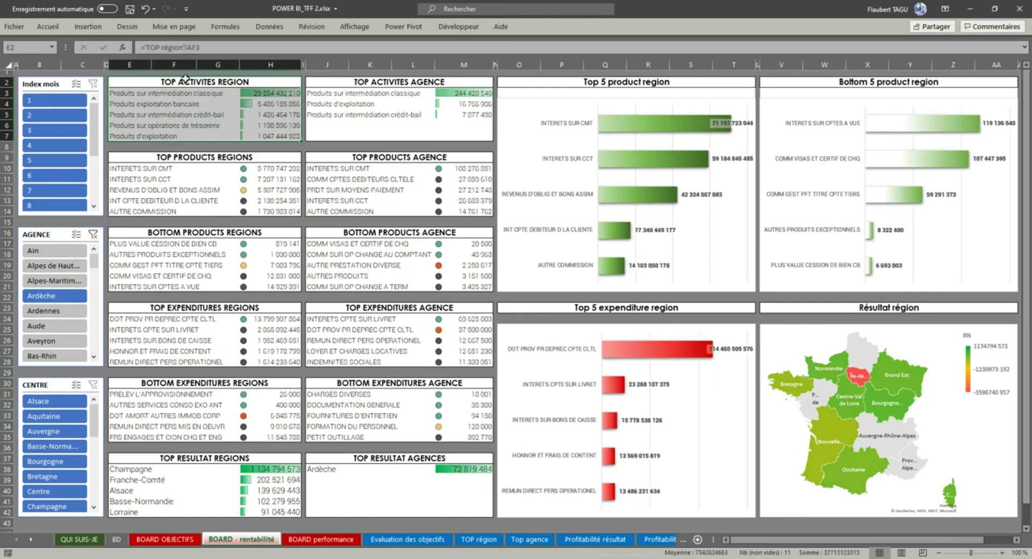
# Step: Restrict the profitability dashboard to the agencies Ardennes, Aude and Aveyron and to the centres Auvergne through Centre
pyautogui.click(329, 82)
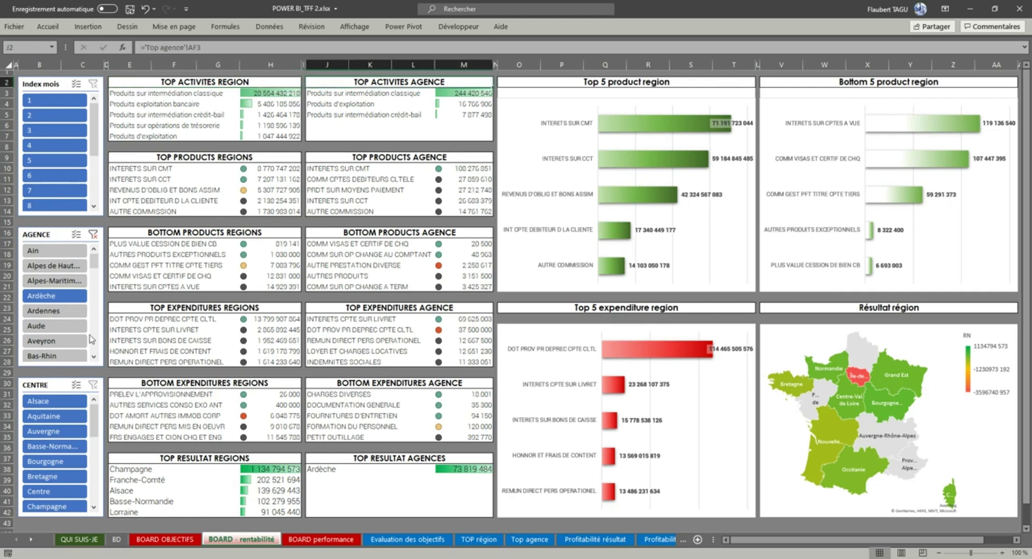
pyautogui.click(93, 235)
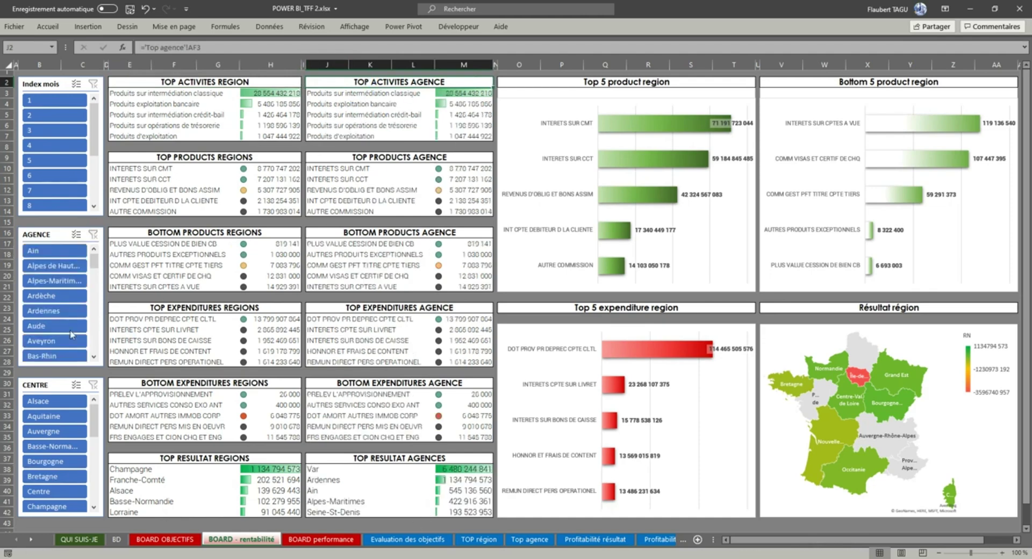
pyautogui.click(54, 341)
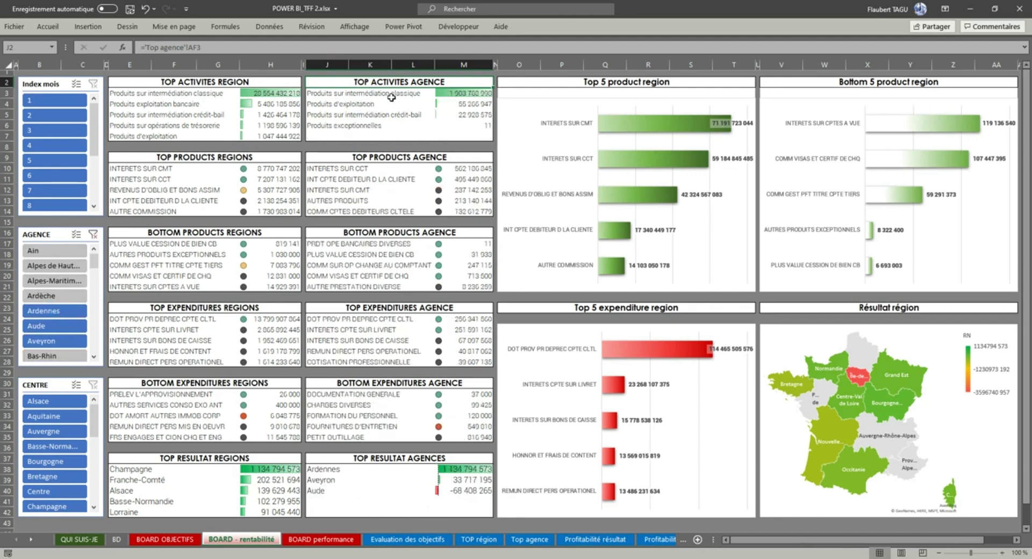
pyautogui.moveTo(52, 492); pyautogui.dragTo(59, 463)
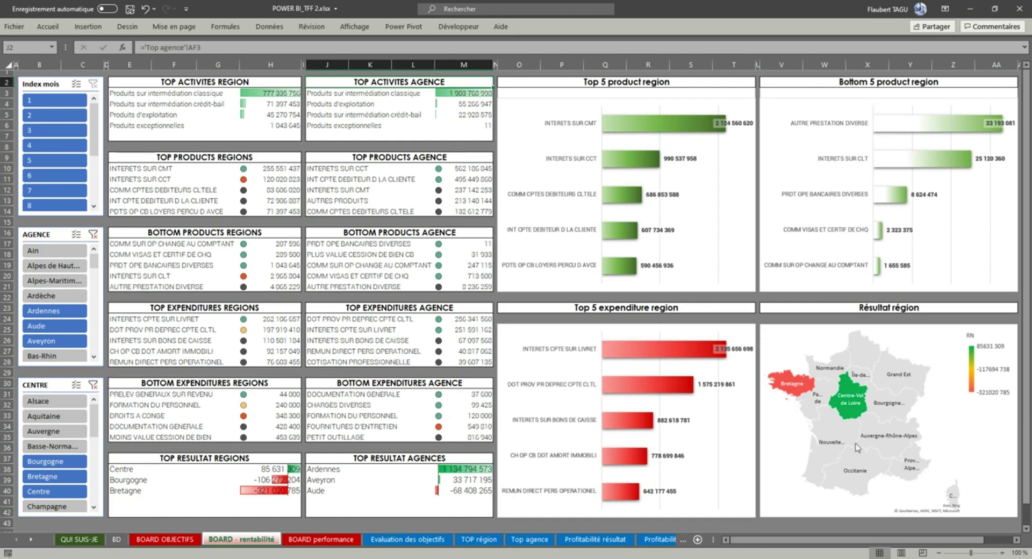
pyautogui.moveTo(60, 431); pyautogui.dragTo(54, 446)
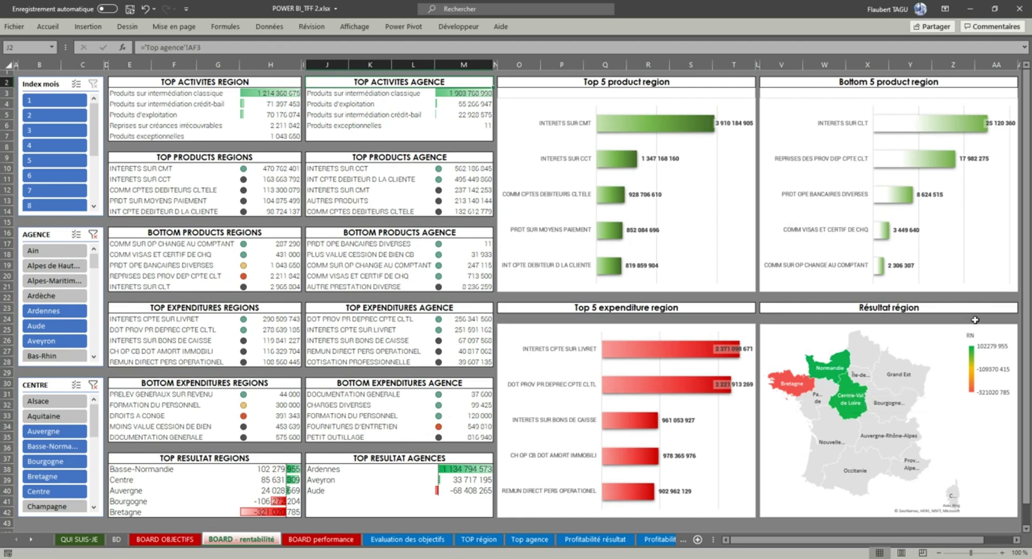
# Step: On the BOARD performance sheet, review the PNB/CA and RN/CA agency profitability charts and clear the agency filter
pyautogui.click(315, 541)
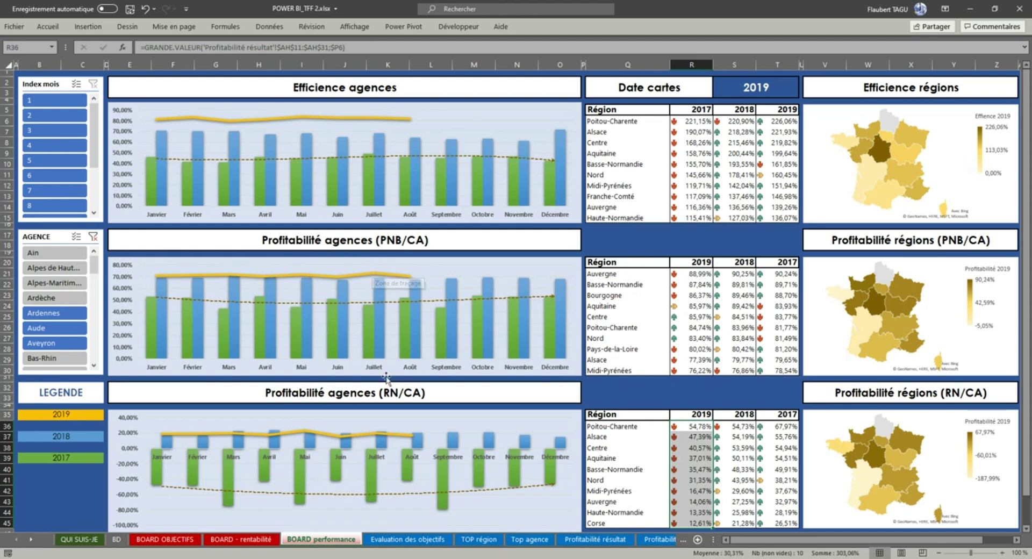
pyautogui.click(380, 394)
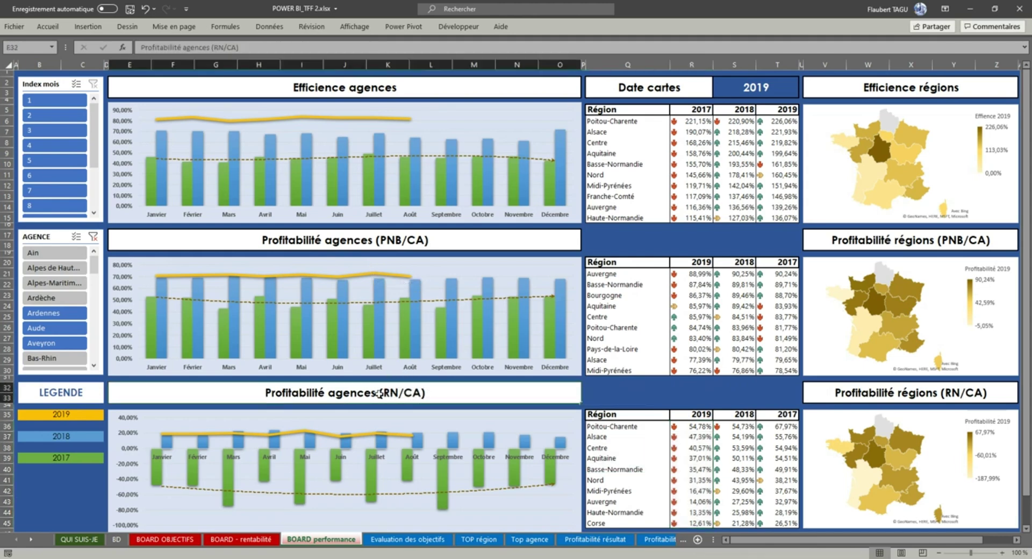
pyautogui.click(370, 244)
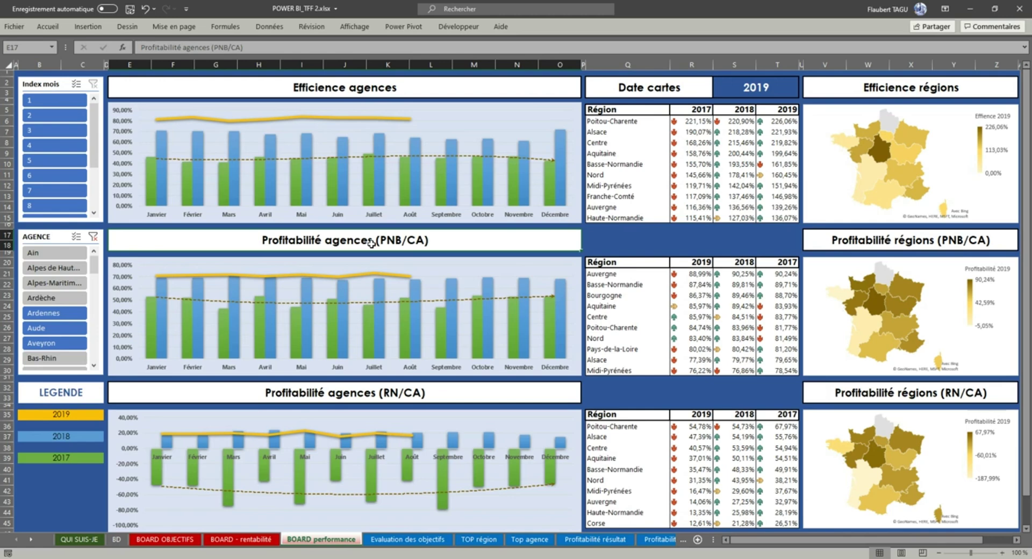
pyautogui.click(395, 397)
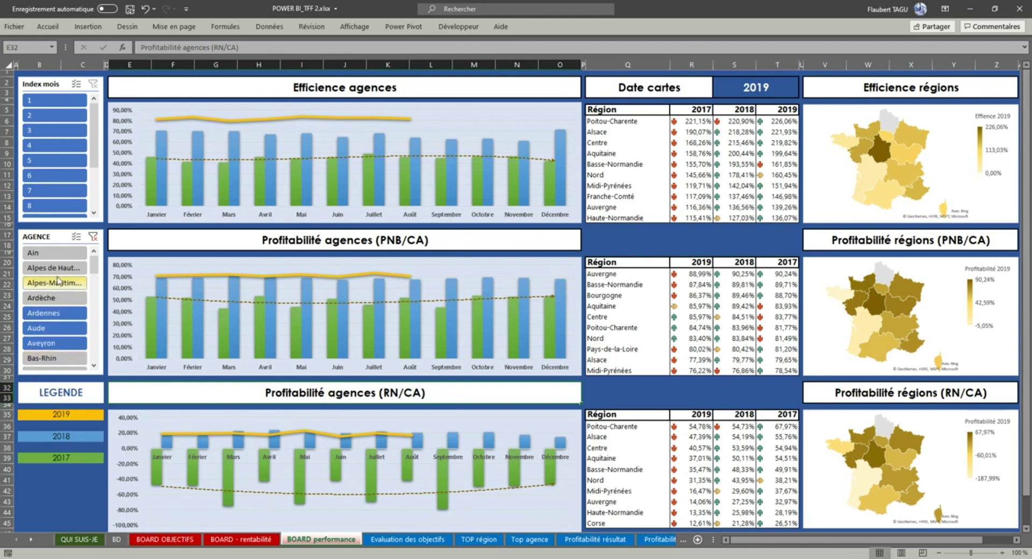
pyautogui.click(93, 236)
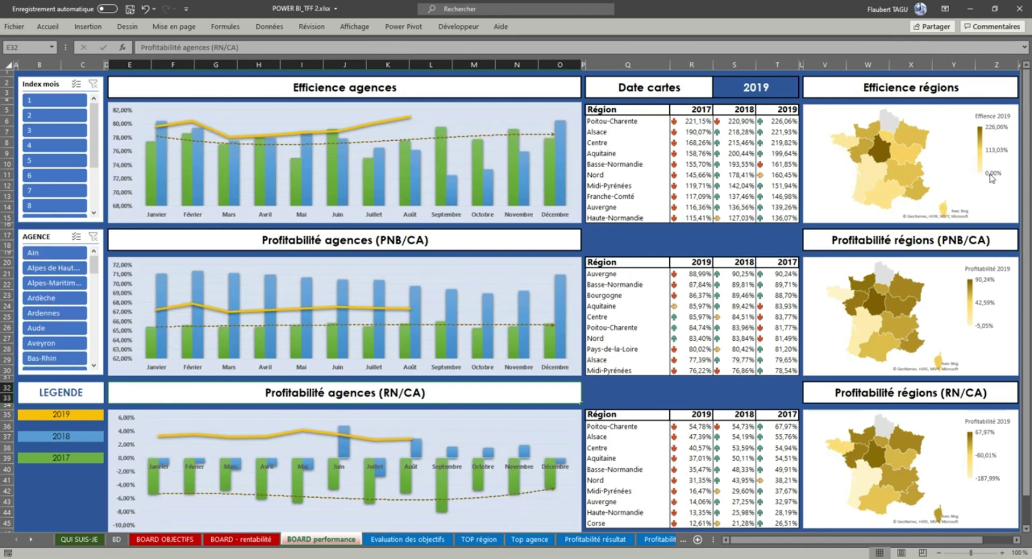
# Step: Filter the performance dashboard to months 1 through 7 and to the Alpes-Maritimes agency
pyautogui.moveTo(52, 101); pyautogui.dragTo(66, 195)
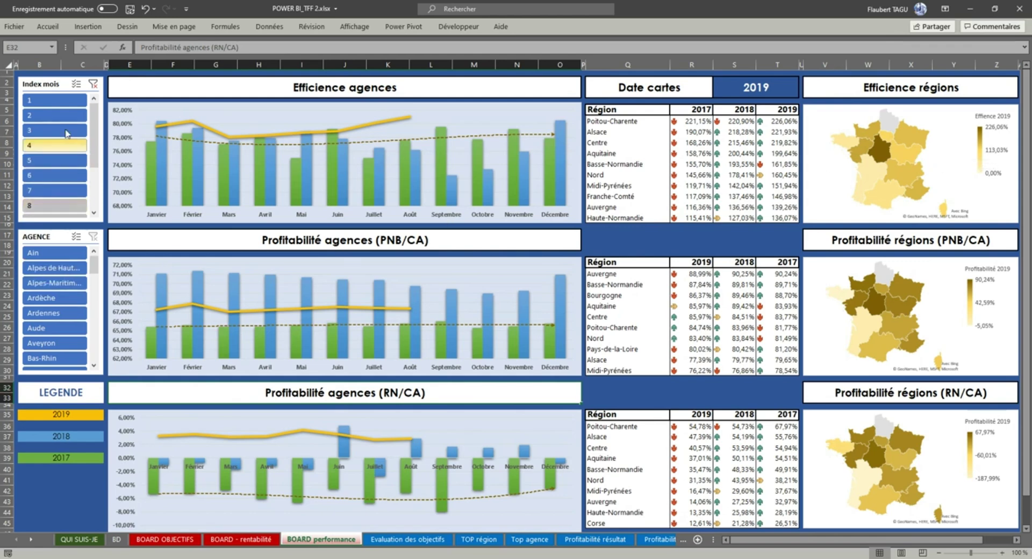
pyautogui.click(52, 283)
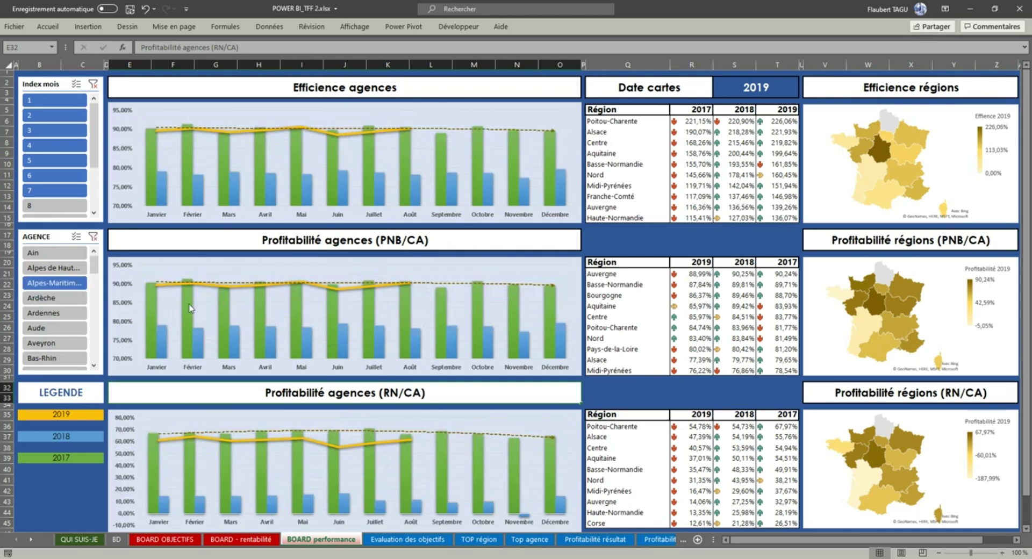
# Step: Look through the supporting sheets Evaluation des objectifs, TOP région, Top agence, Profitabilité résultat and Profitabilité PNB
pyautogui.click(406, 539)
pyautogui.click(478, 539)
pyautogui.click(545, 539)
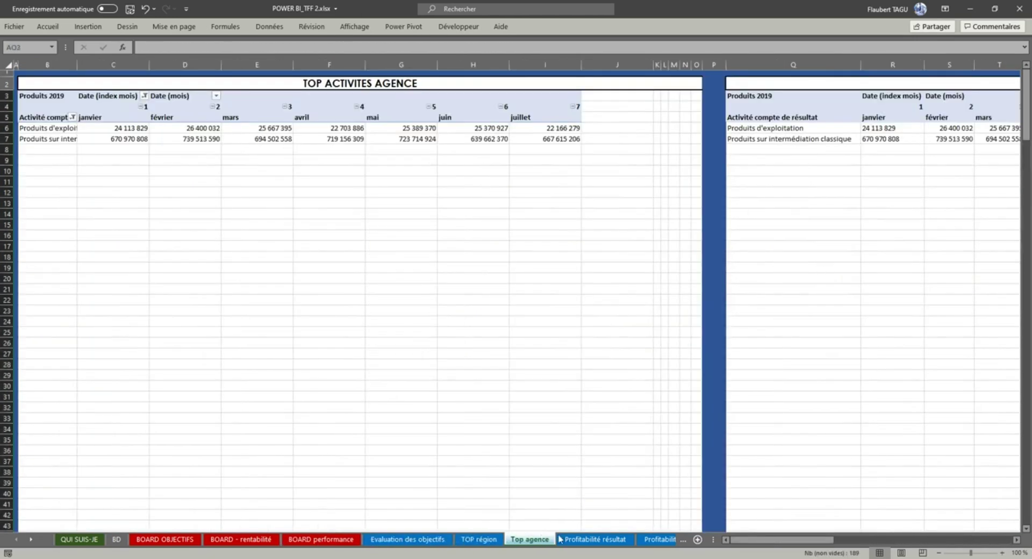
pyautogui.click(570, 539)
pyautogui.click(660, 539)
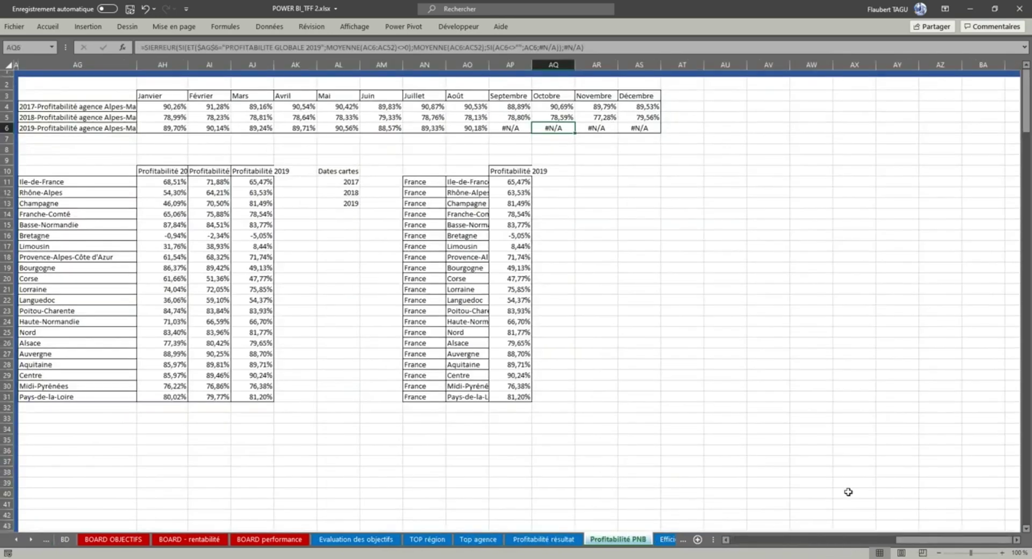
# Step: Return to the BOARD OBJECTIFS dashboard, check its charts for the filtered agency, and go to the QUI SUIS-JE sheet
pyautogui.click(113, 539)
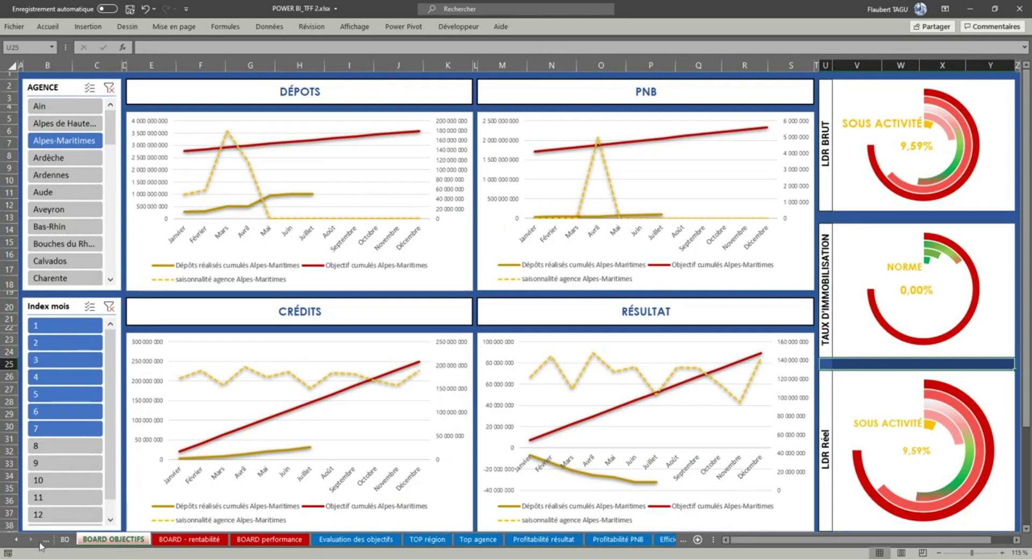
pyautogui.click(18, 540)
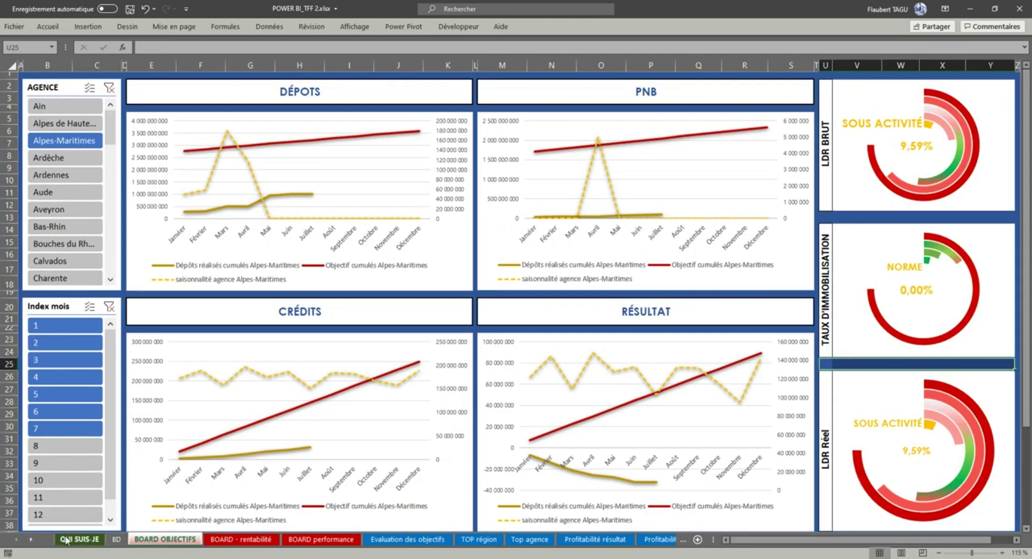
pyautogui.click(65, 539)
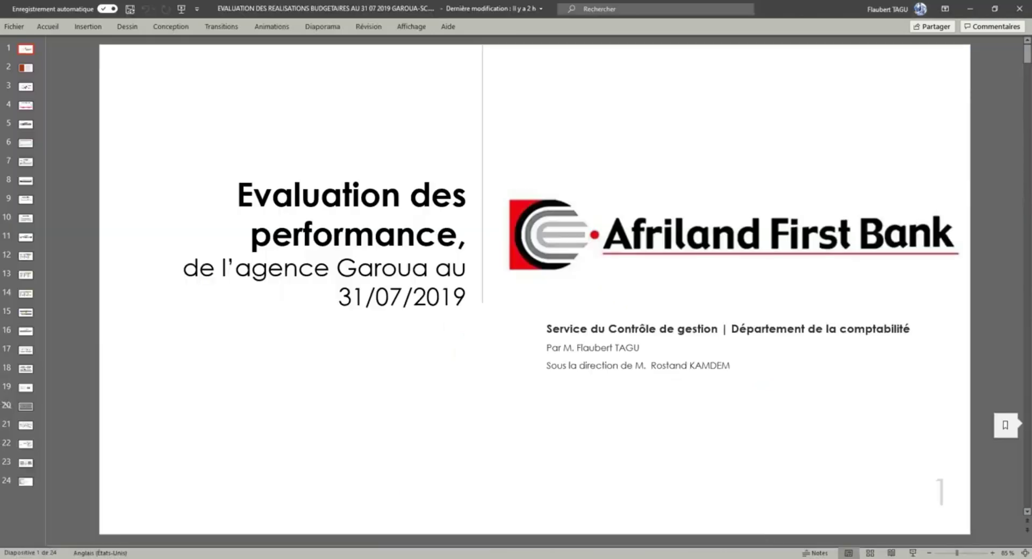
# Step: Show slide 20 on ROE and ROA in the PowerPoint presentation and open the recent Word document Avantages et limites du ROE et ROA
pyautogui.click(26, 406)
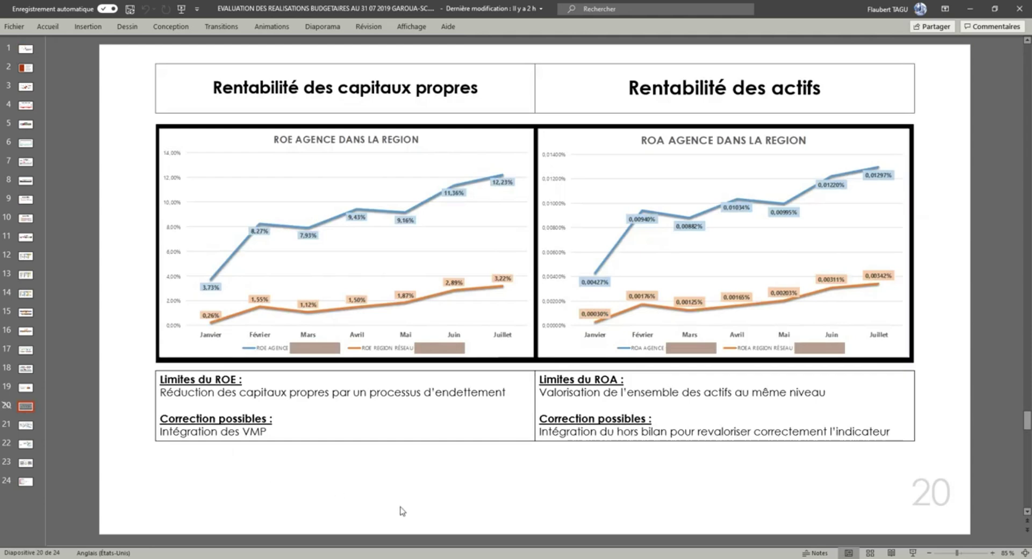
pyautogui.press('super')
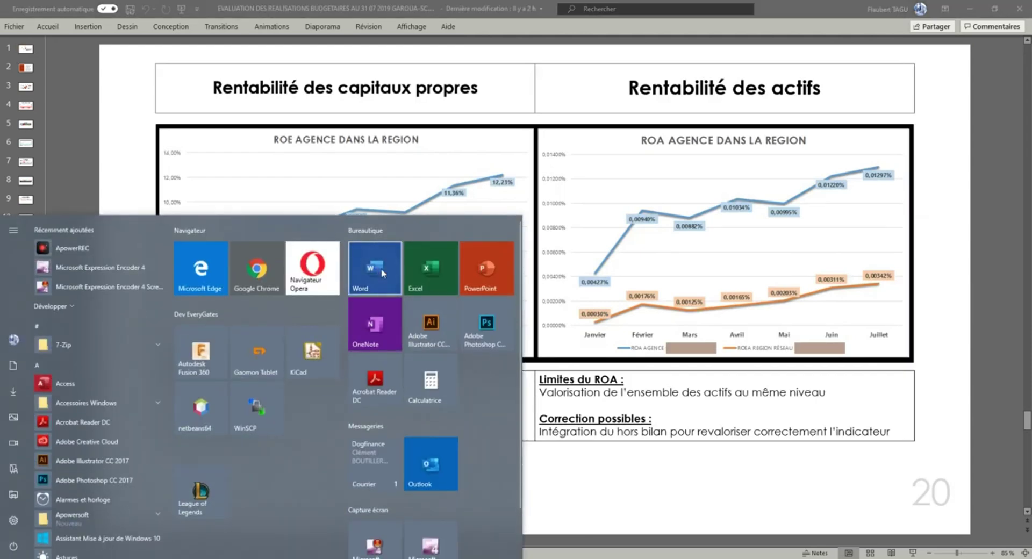
pyautogui.rightClick(382, 269)
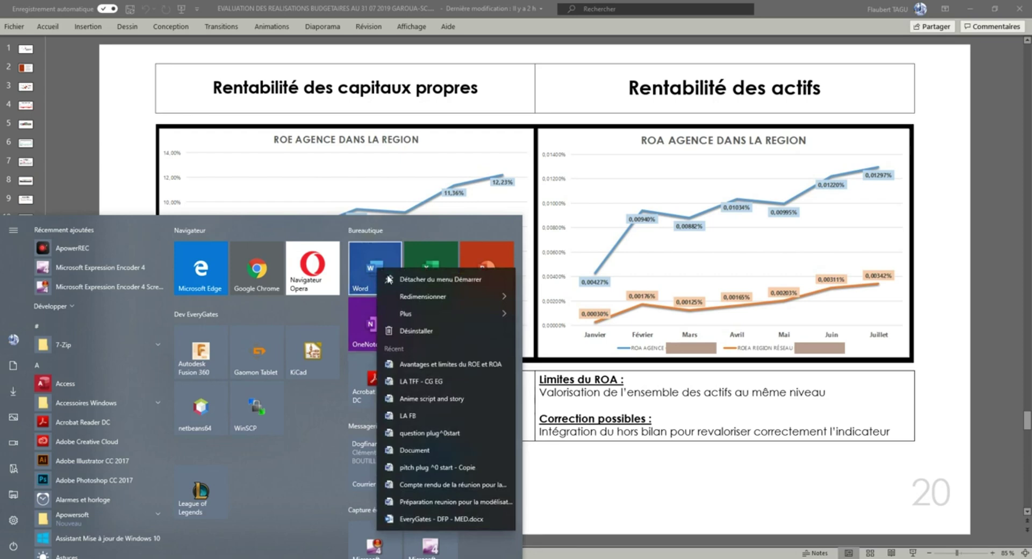
pyautogui.click(480, 365)
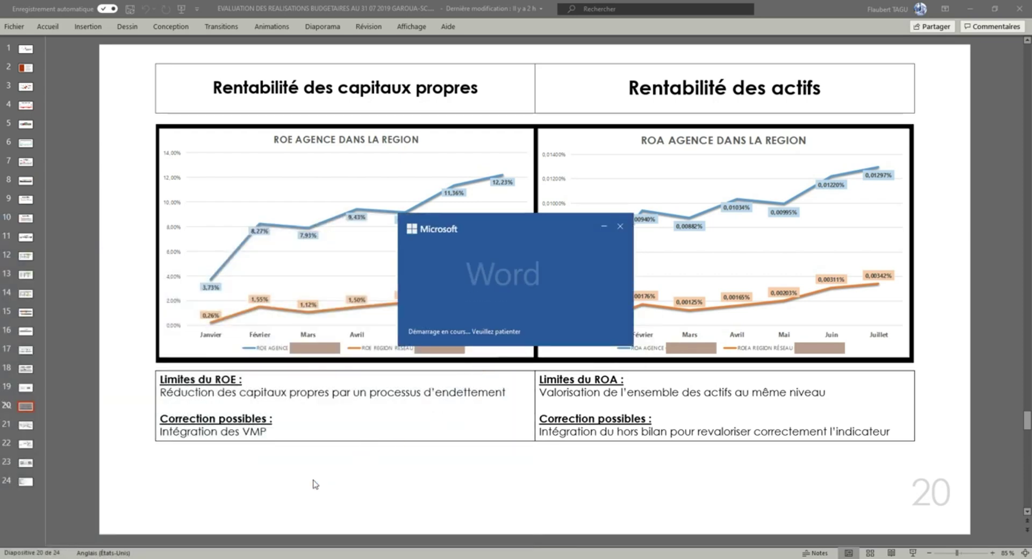